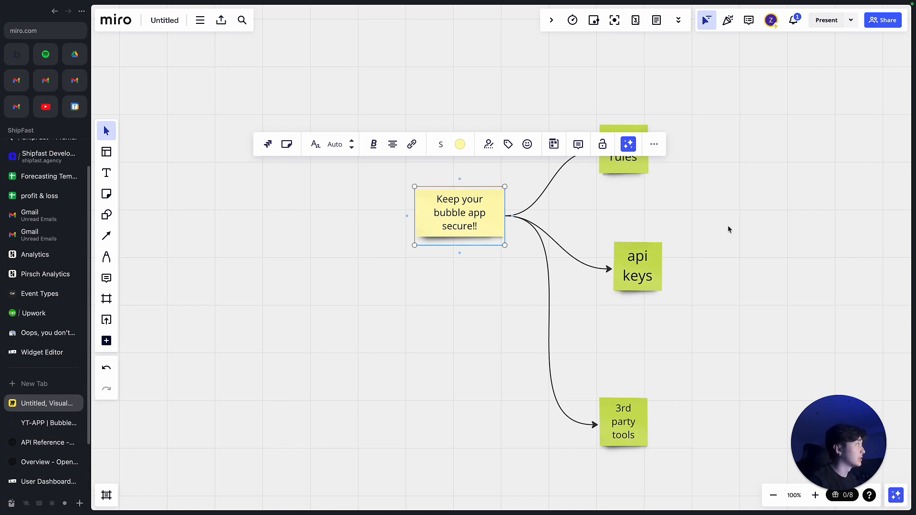
Switch from the Miro board to the Bubble editor and open the privacy rules of the Projects data type.
{"action": "left_click", "coordinate": [683, 222]}
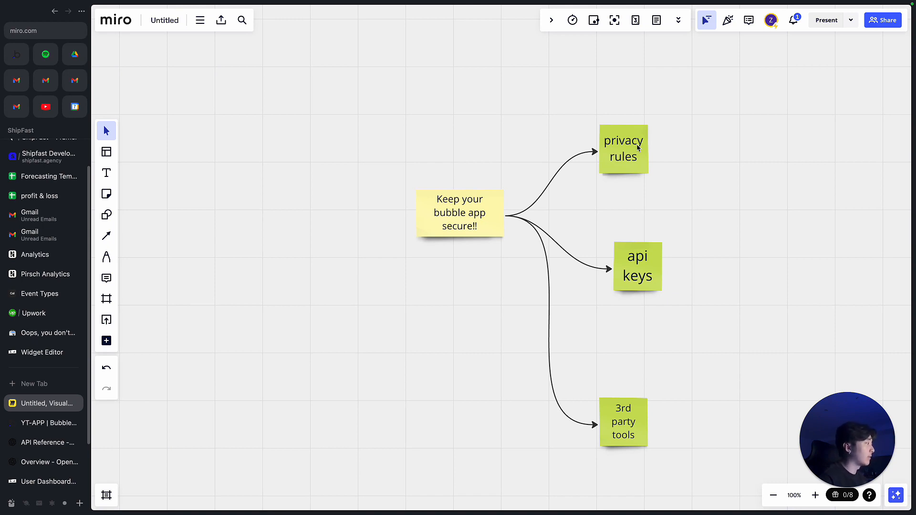
{"action": "key", "text": "ctrl+Tab"}
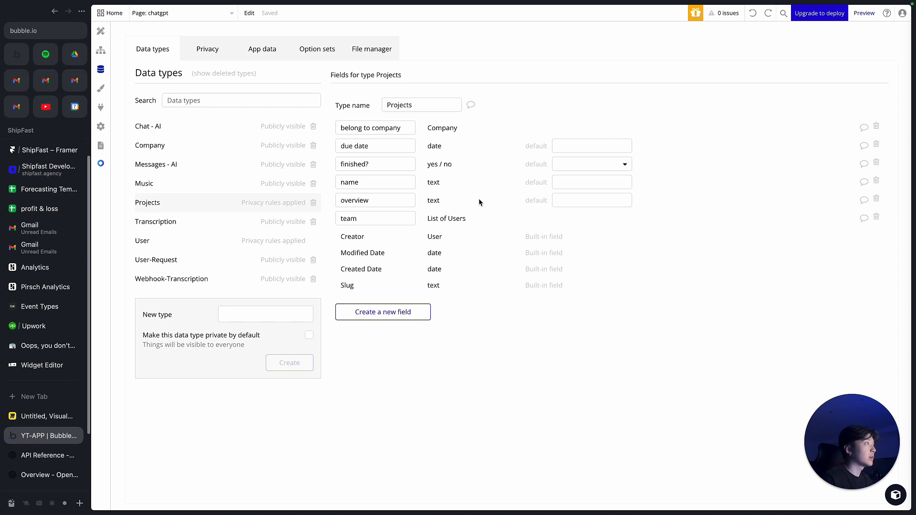
{"action": "left_click", "coordinate": [207, 48]}
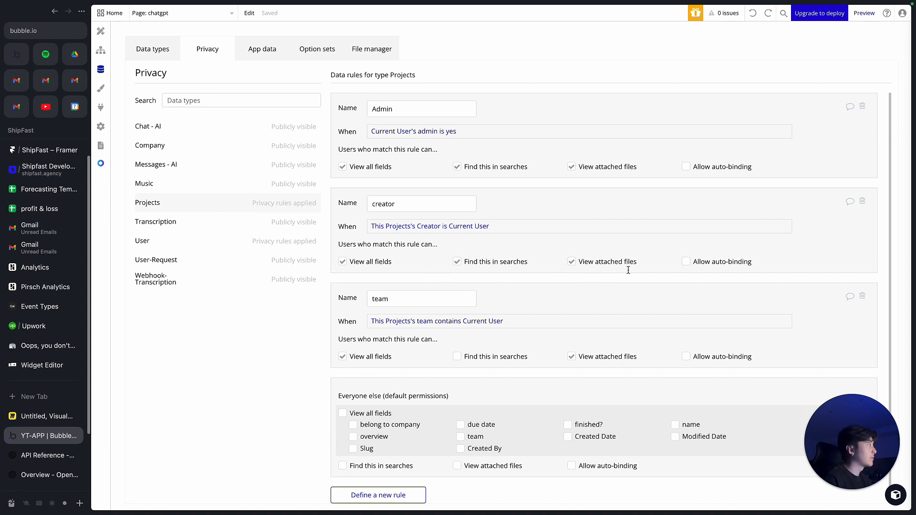
Allow auto-binding in the creator rule for belong to company, overview, due date, team, finished? and name.
{"action": "left_click", "coordinate": [687, 261]}
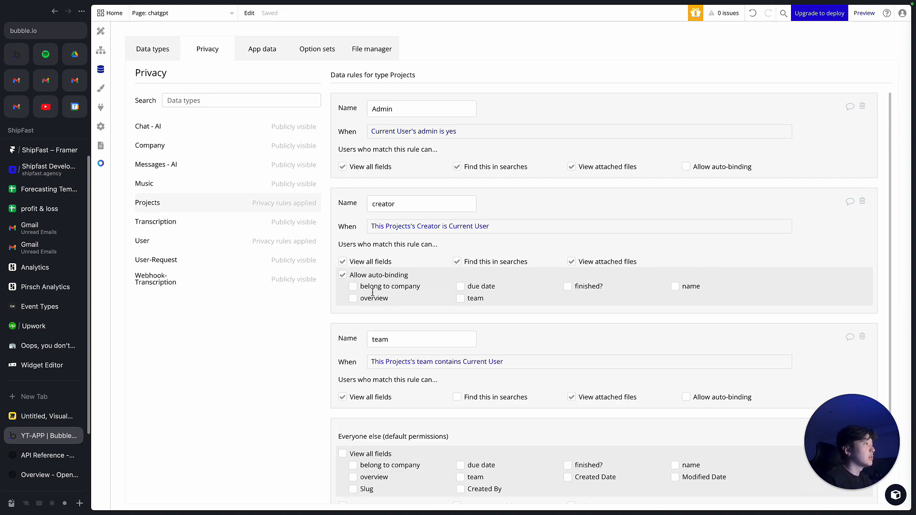
{"action": "left_click", "coordinate": [353, 286]}
{"action": "left_click", "coordinate": [353, 298]}
{"action": "left_click", "coordinate": [461, 286]}
{"action": "left_click", "coordinate": [461, 298]}
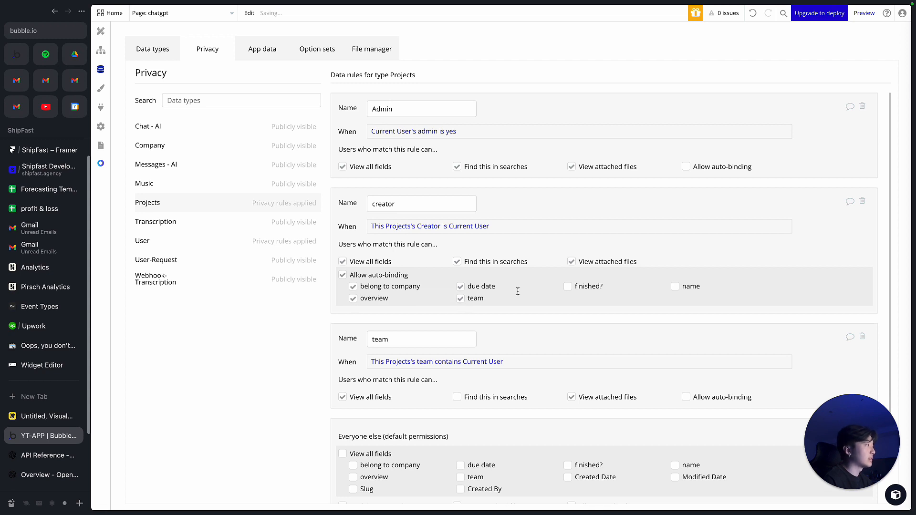
{"action": "left_click", "coordinate": [568, 286]}
{"action": "left_click", "coordinate": [675, 287]}
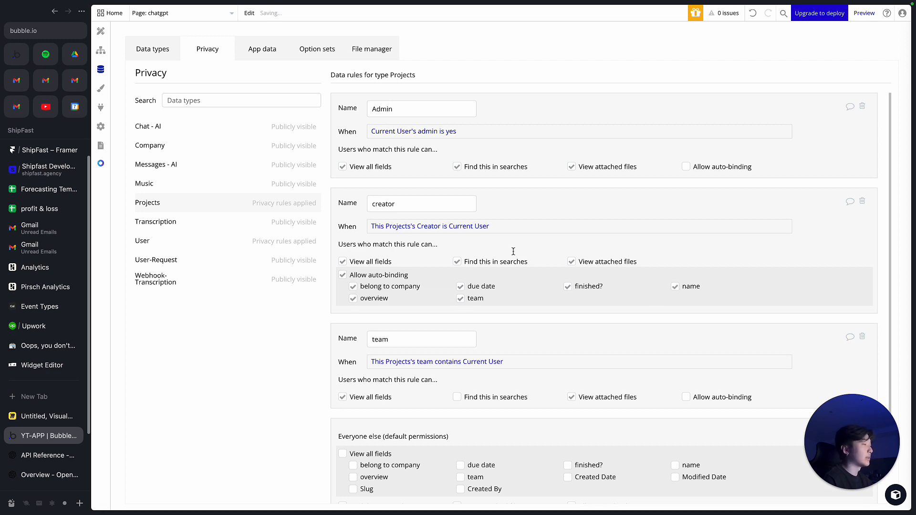
Allow users matching the team rule of Projects to find this type in searches.
{"action": "scroll", "coordinate": [525, 348], "scroll_direction": "down", "scroll_amount": 1}
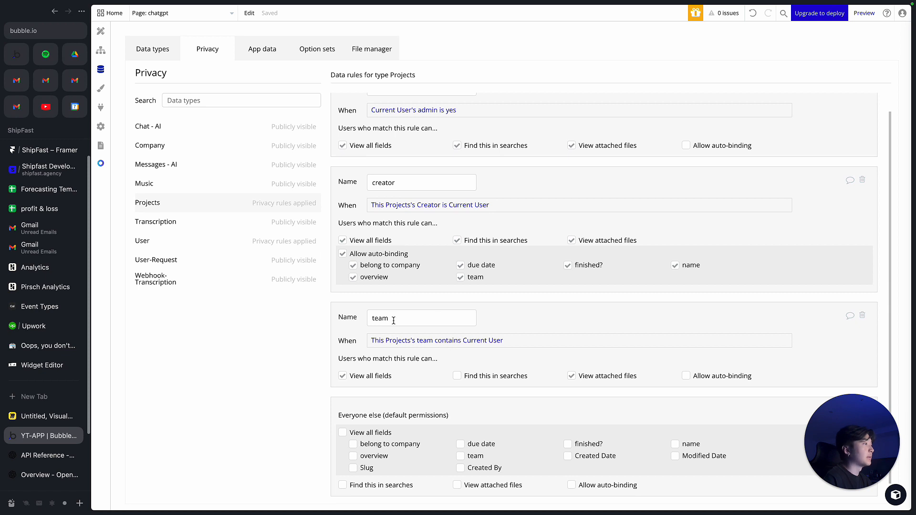
{"action": "scroll", "coordinate": [472, 317], "scroll_direction": "down", "scroll_amount": 1}
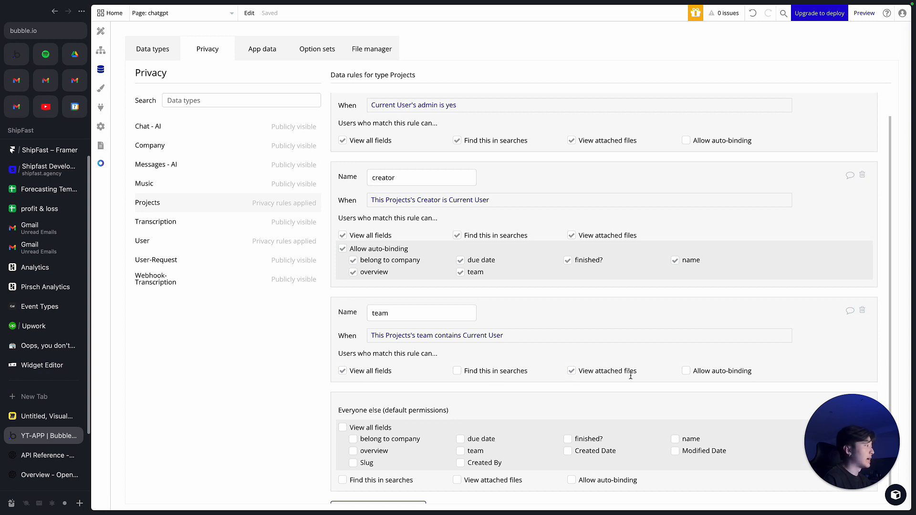
{"action": "left_click", "coordinate": [458, 368]}
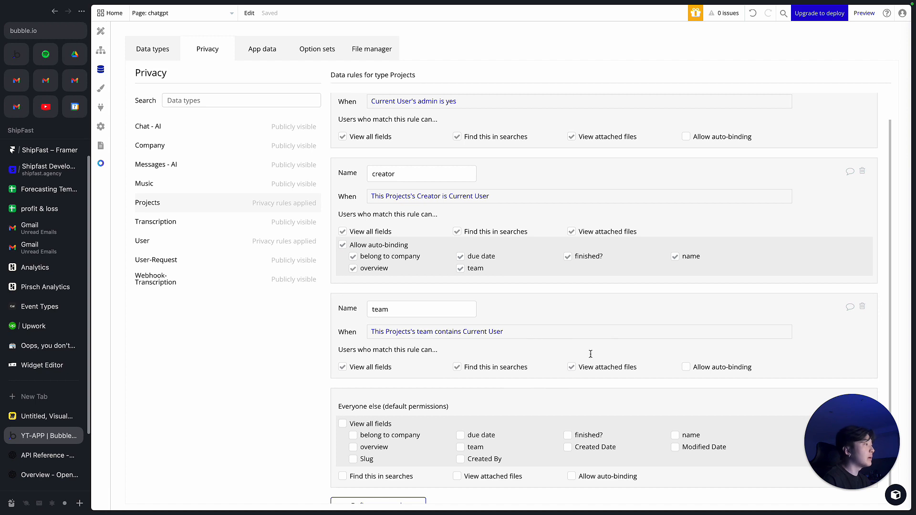
Review the Projects privacy rules for Admin, creator and team, along with the default permissions for everyone else.
{"action": "scroll", "coordinate": [477, 363], "scroll_direction": "down", "scroll_amount": 1}
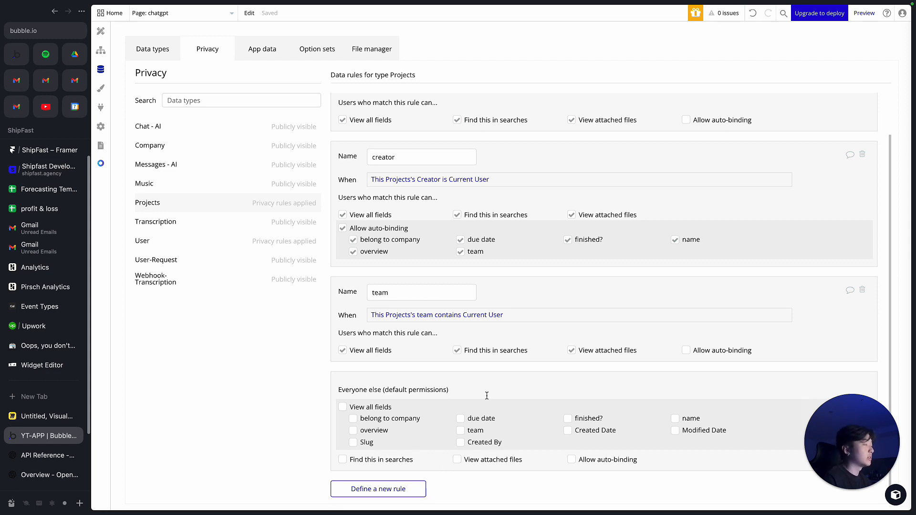
{"action": "scroll", "coordinate": [524, 379], "scroll_direction": "up", "scroll_amount": 1}
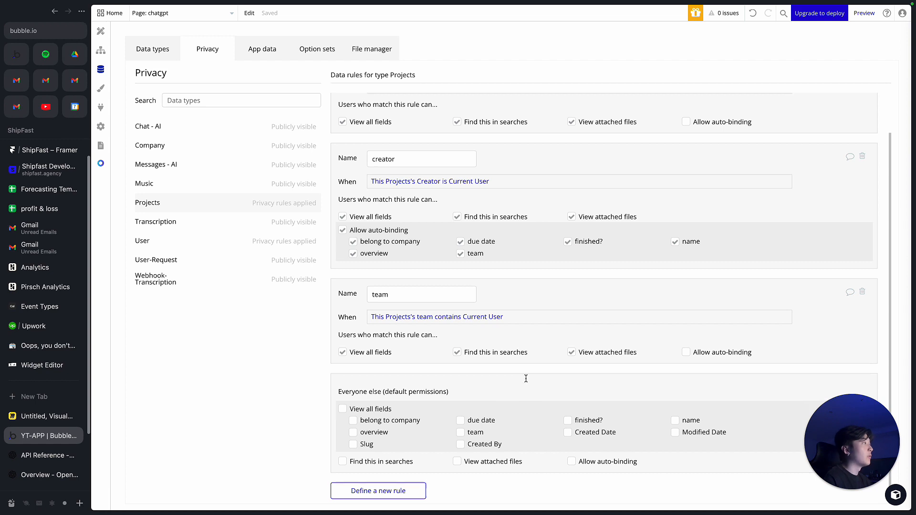
{"action": "scroll", "coordinate": [555, 229], "scroll_direction": "up", "scroll_amount": 2}
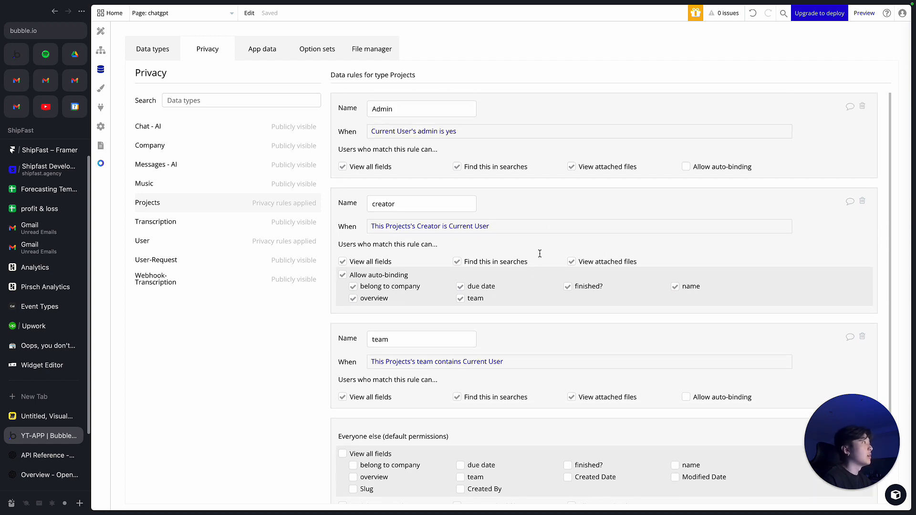
{"action": "mouse_move", "coordinate": [555, 224]}
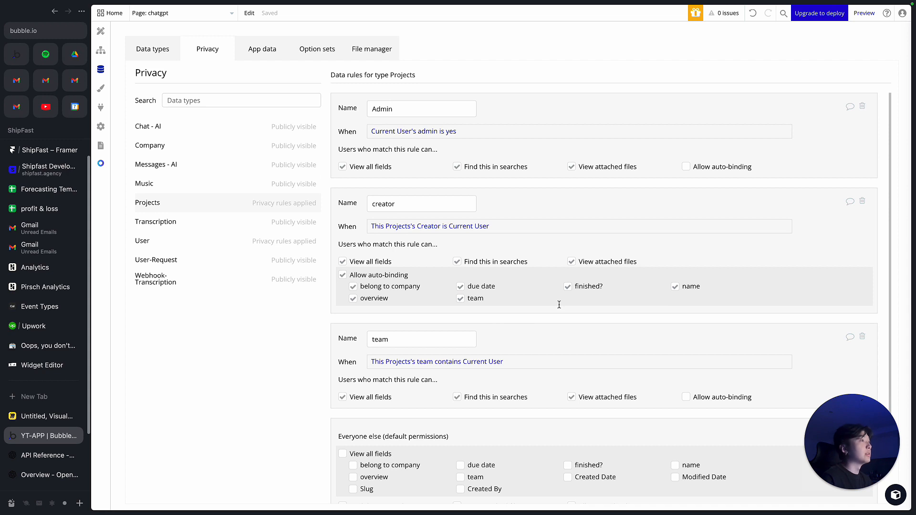
{"action": "scroll", "coordinate": [560, 305], "scroll_direction": "down", "scroll_amount": 2}
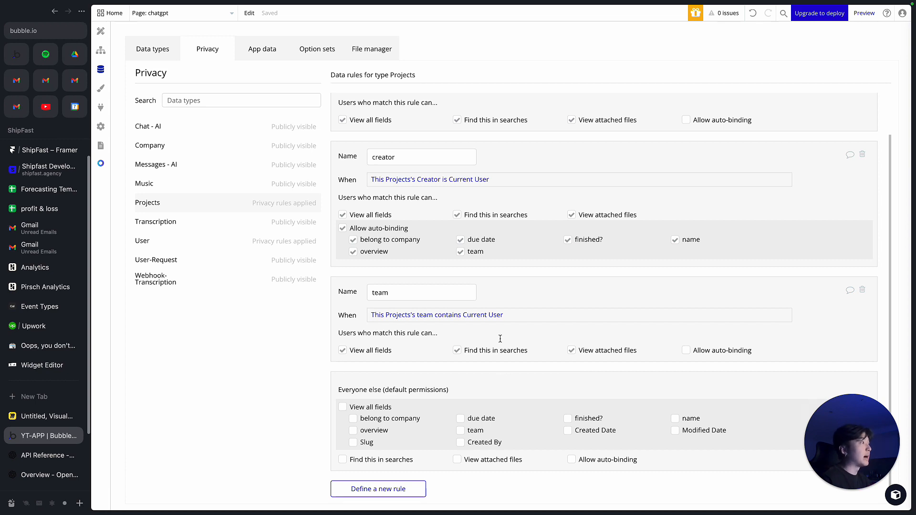
{"action": "scroll", "coordinate": [459, 329], "scroll_direction": "up", "scroll_amount": 1}
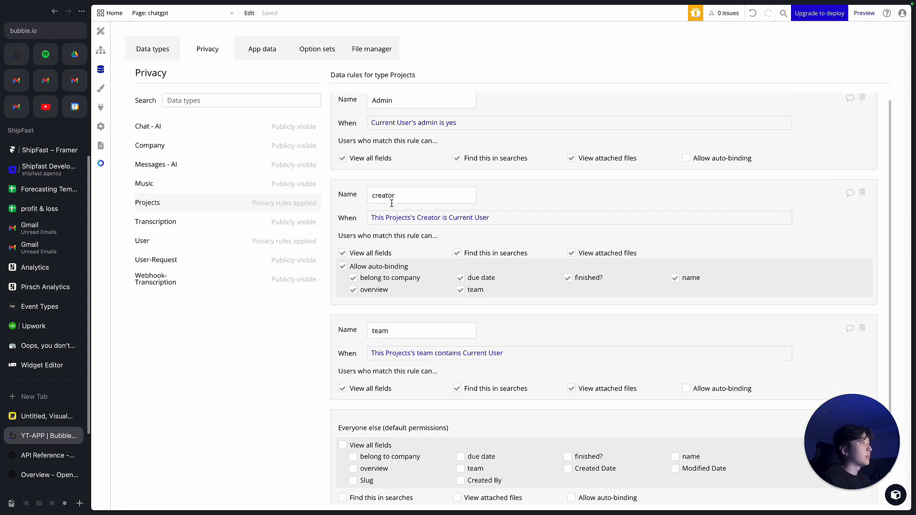
{"action": "scroll", "coordinate": [396, 212], "scroll_direction": "up", "scroll_amount": 1}
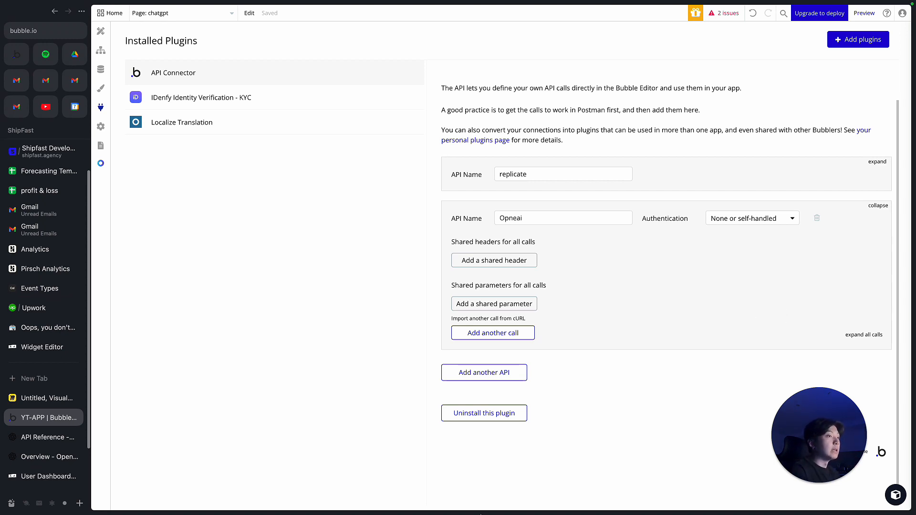
Import the Create chat completion cURL example from the OpenAI API reference as a new call of the Opneai API.
{"action": "left_click", "coordinate": [506, 323]}
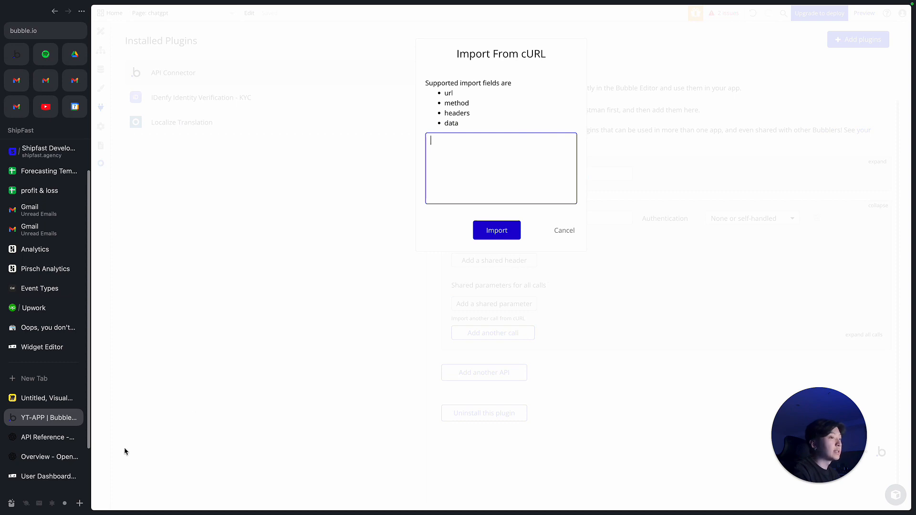
{"action": "left_click", "coordinate": [60, 437]}
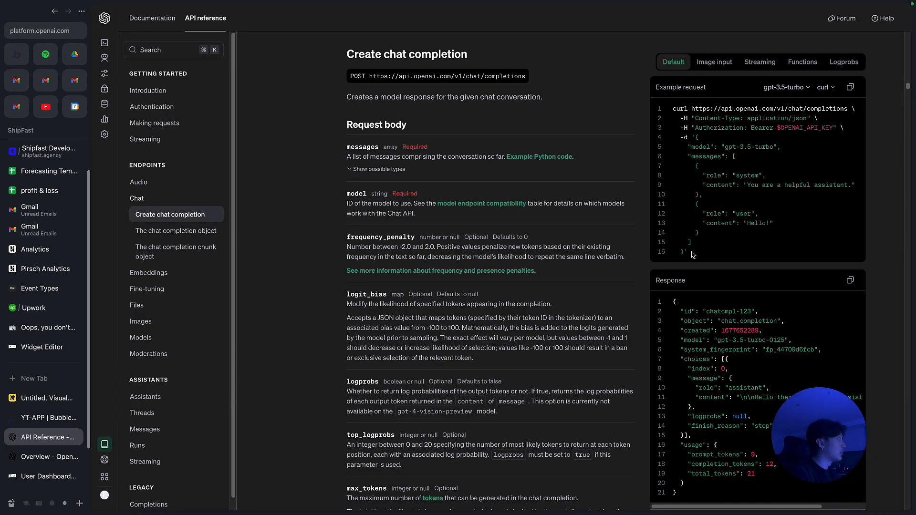
{"action": "left_click_drag", "start_coordinate": [694, 255], "coordinate": [673, 110]}
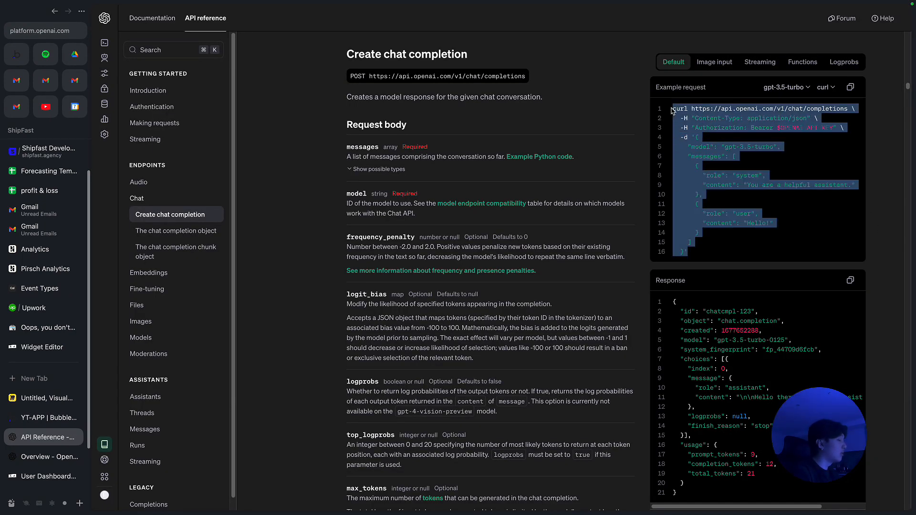
{"action": "key", "text": "super+c"}
{"action": "key", "text": "ctrl+Tab"}
{"action": "key", "text": "super+v"}
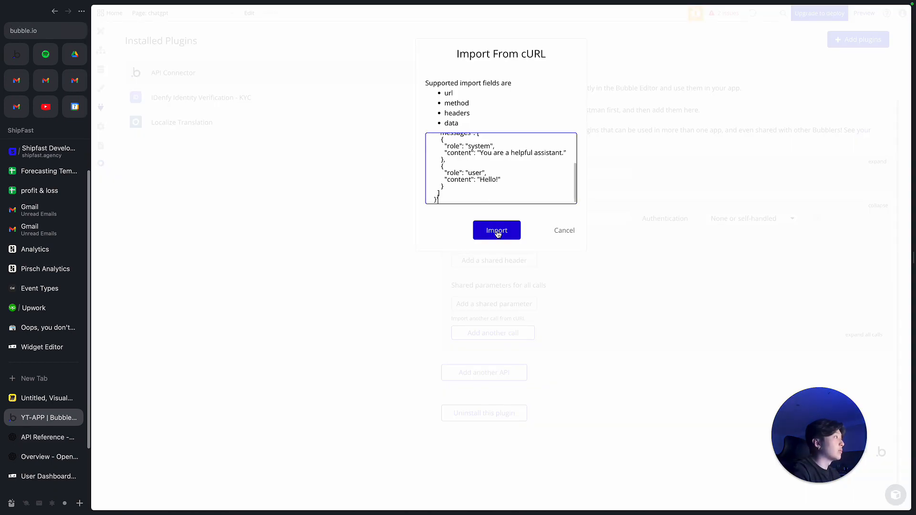
{"action": "left_click", "coordinate": [497, 231]}
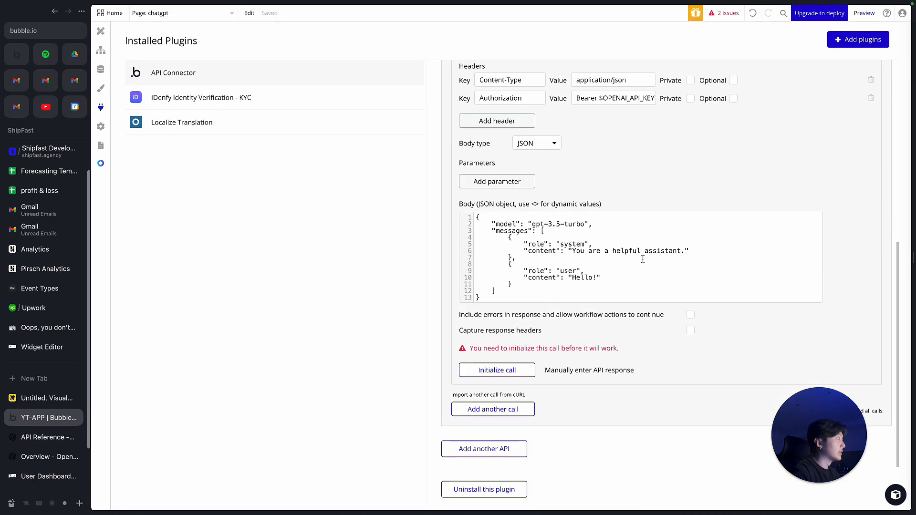
Mark the Content-Type and Authorization headers of the imported cURL call as private.
{"action": "scroll", "coordinate": [594, 235], "scroll_direction": "up", "scroll_amount": 2}
{"action": "scroll", "coordinate": [594, 235], "scroll_direction": "up", "scroll_amount": 1}
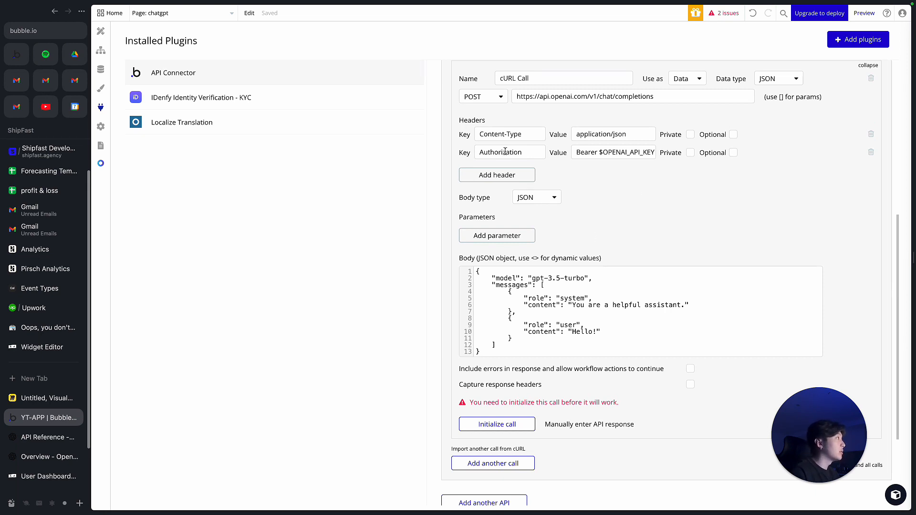
{"action": "left_click", "coordinate": [690, 134]}
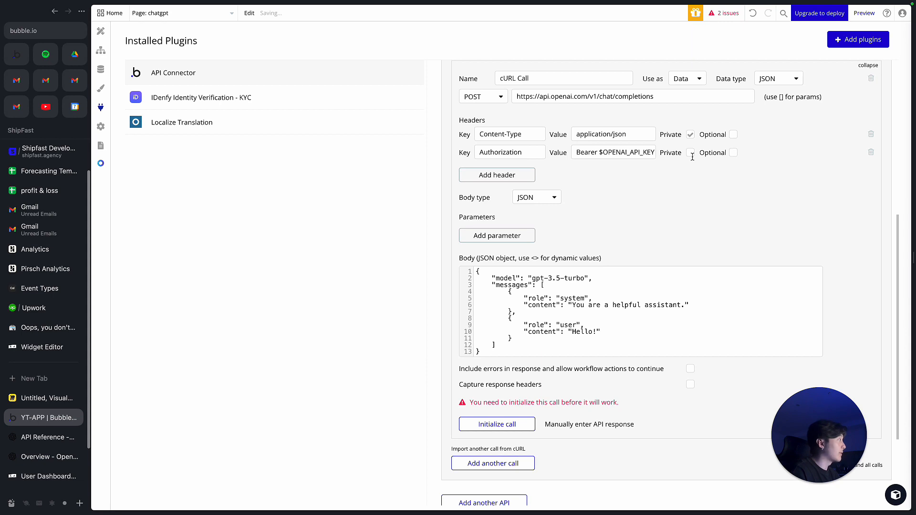
{"action": "left_click", "coordinate": [691, 153]}
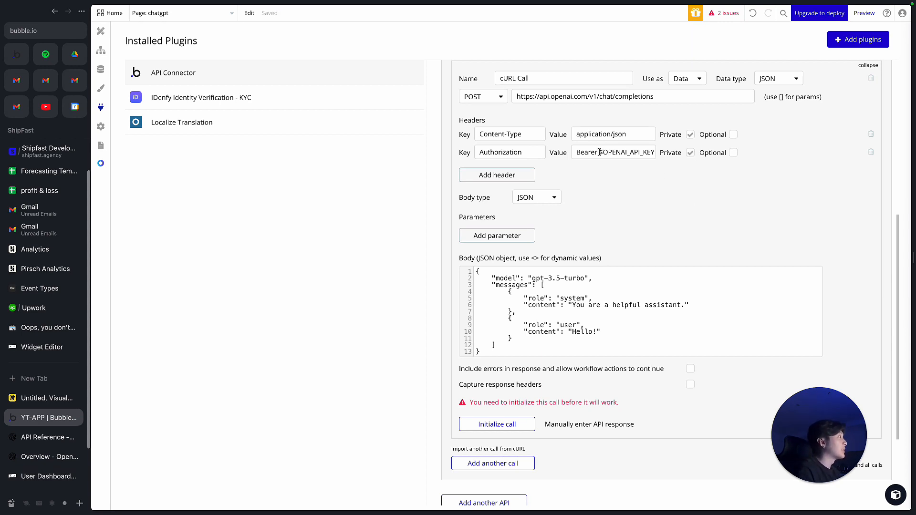
{"action": "left_click_drag", "start_coordinate": [600, 152], "coordinate": [660, 153]}
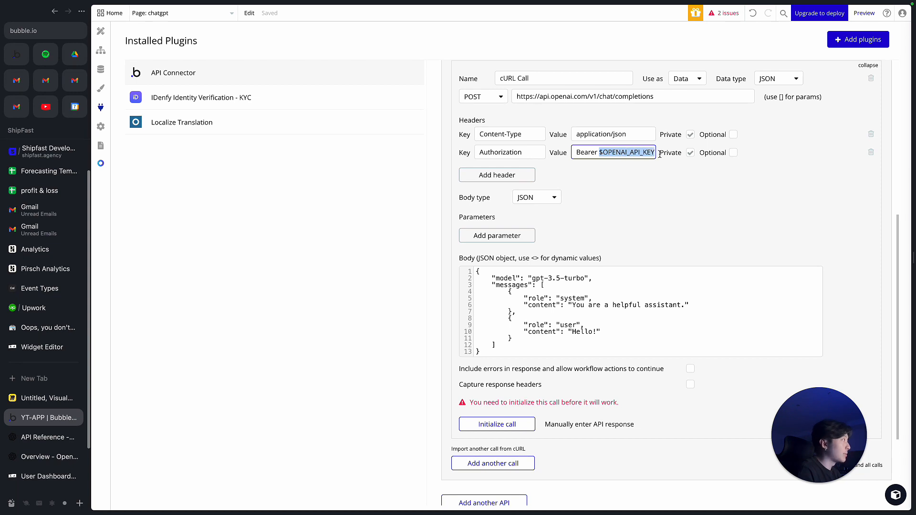
{"action": "left_click", "coordinate": [643, 188]}
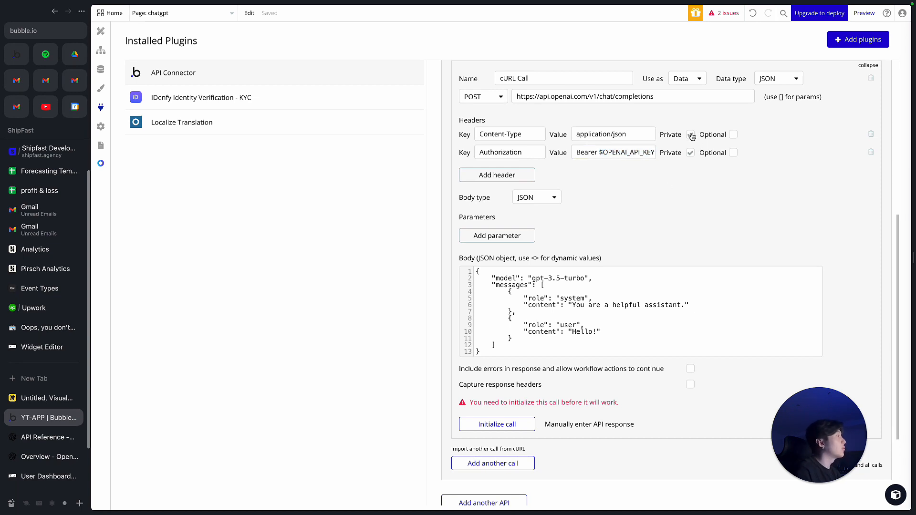
Turn the Private option off and back on for both the Content-Type and Authorization headers.
{"action": "left_click", "coordinate": [691, 135]}
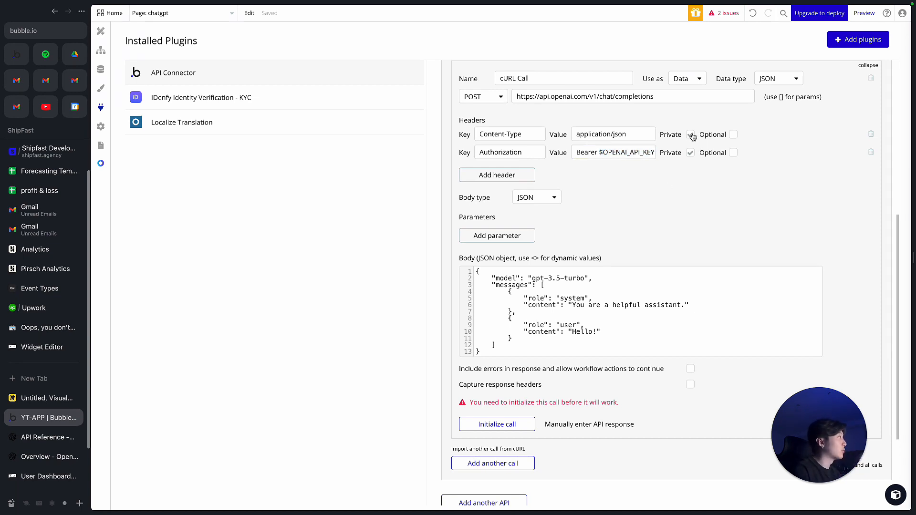
{"action": "left_click", "coordinate": [691, 153]}
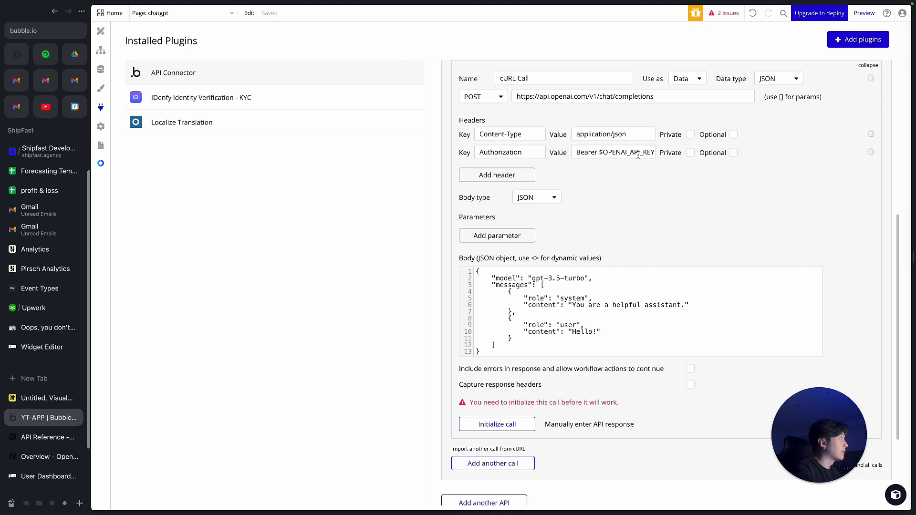
{"action": "left_click_drag", "start_coordinate": [601, 153], "coordinate": [687, 160]}
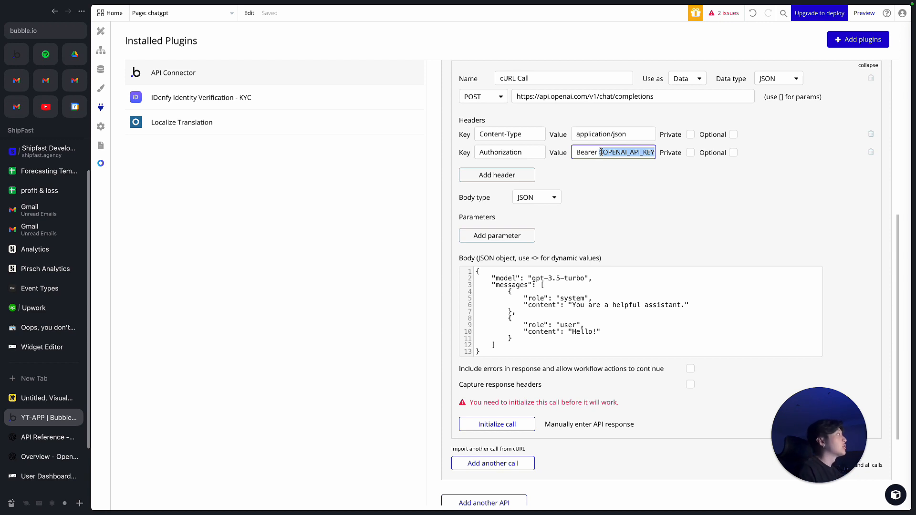
{"action": "left_click", "coordinate": [691, 134]}
{"action": "left_click", "coordinate": [691, 153]}
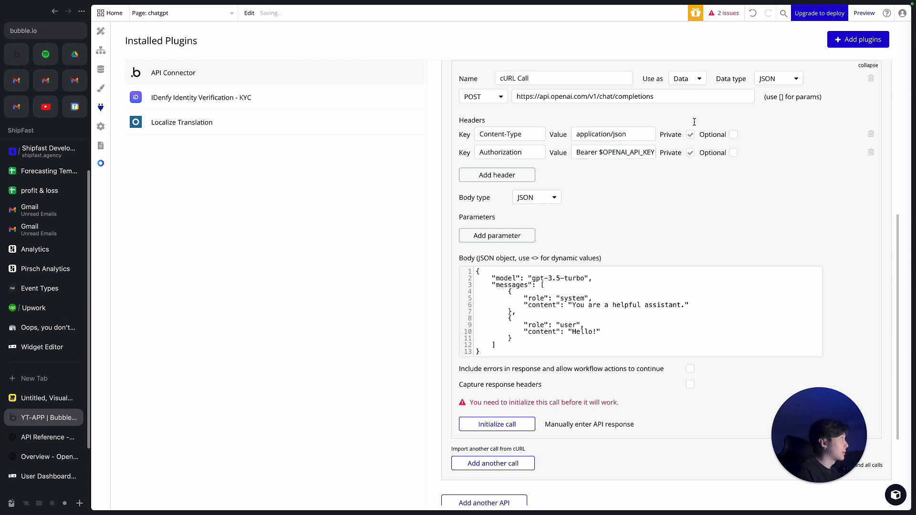
Delete the imported cURL call from the Opneai API.
{"action": "scroll", "coordinate": [592, 280], "scroll_direction": "down", "scroll_amount": 2}
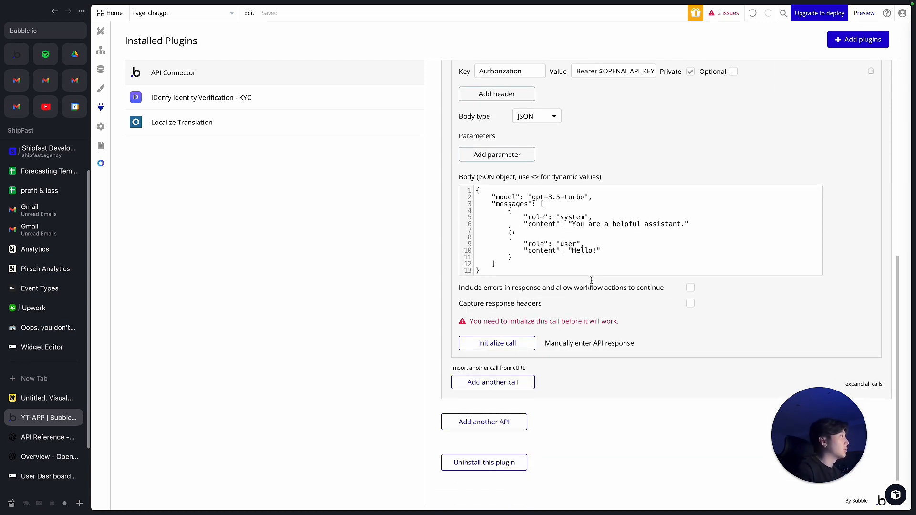
{"action": "scroll", "coordinate": [735, 227], "scroll_direction": "up", "scroll_amount": 2}
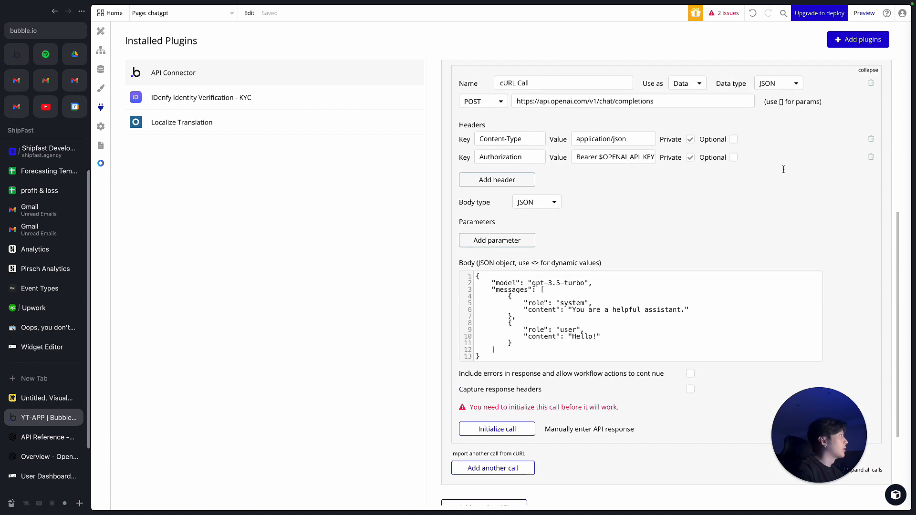
{"action": "left_click", "coordinate": [873, 84]}
{"action": "left_click", "coordinate": [496, 114]}
Copy the Create chat completion cURL example from the OpenAI API reference and import it as a new call in Bubble's API Connector.
{"action": "key", "text": "ctrl+Tab"}
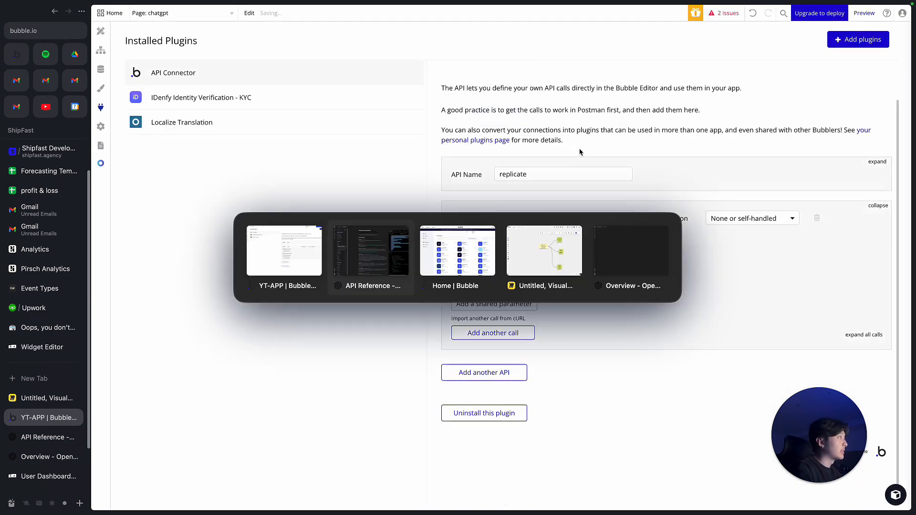
{"action": "left_click", "coordinate": [711, 233]}
{"action": "left_click_drag", "start_coordinate": [690, 253], "coordinate": [667, 109]}
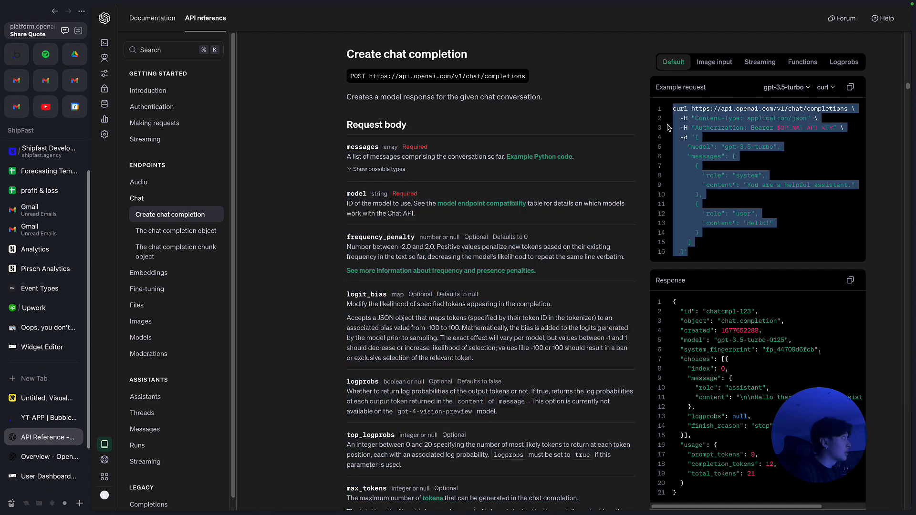
{"action": "key", "text": "ctrl+Tab"}
{"action": "left_click", "coordinate": [504, 320]}
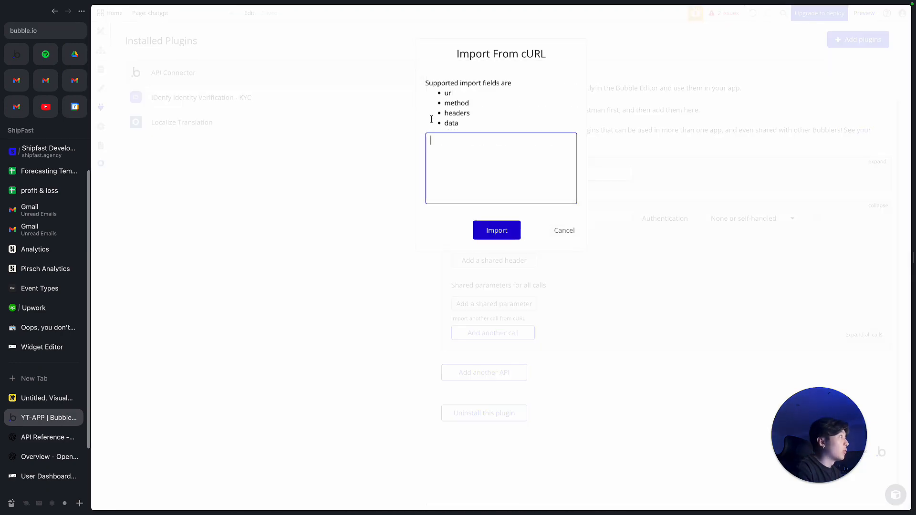
{"action": "key", "text": "ctrl+v"}
{"action": "left_click", "coordinate": [496, 233]}
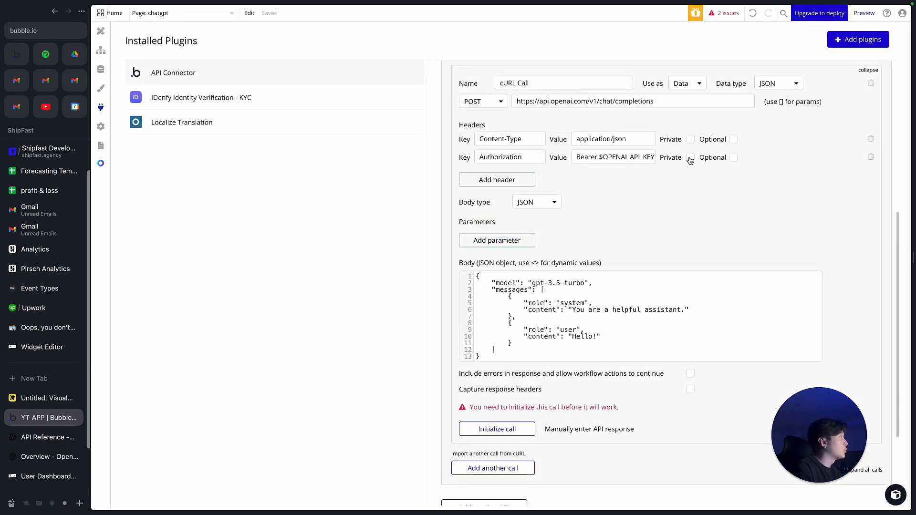
Mark the Authorization and Content-Type headers of the newly imported cURL call as private.
{"action": "left_click", "coordinate": [691, 158]}
{"action": "left_click", "coordinate": [690, 139]}
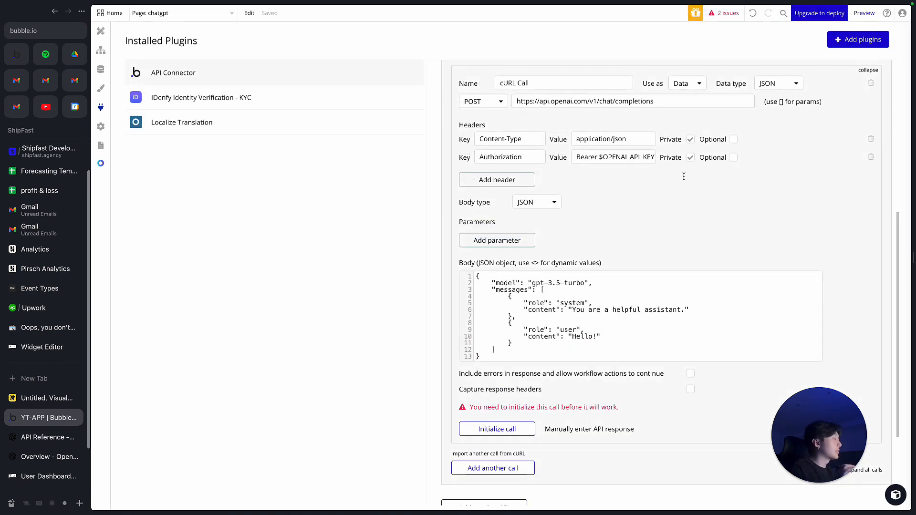
{"action": "scroll", "coordinate": [590, 350], "scroll_direction": "down", "scroll_amount": 1}
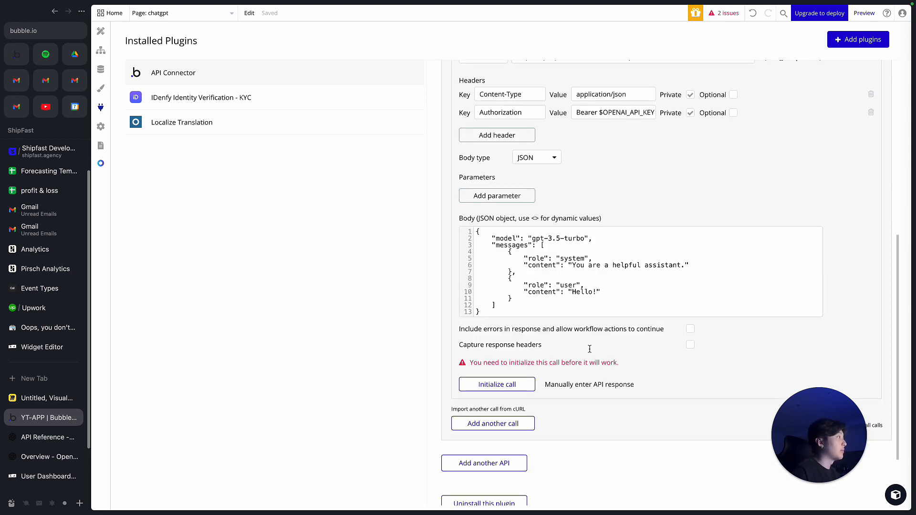
{"action": "left_click", "coordinate": [508, 409]}
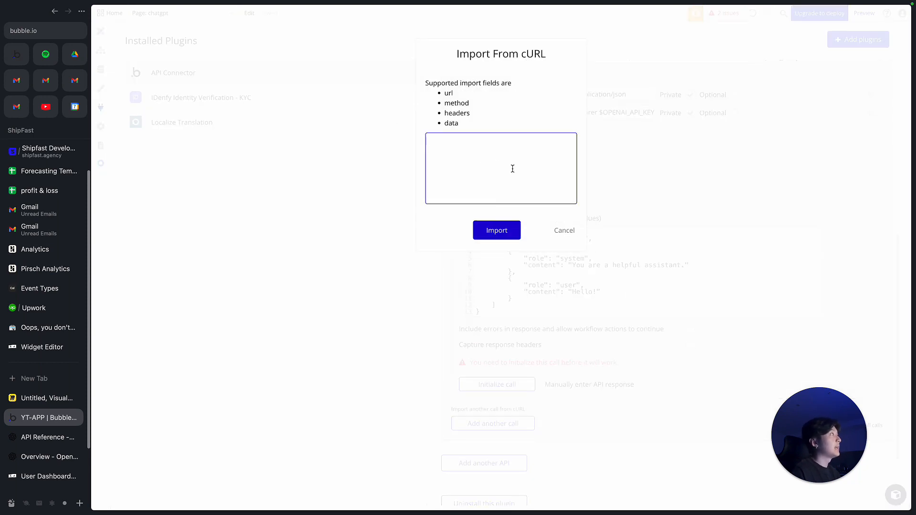
{"action": "left_click", "coordinate": [564, 231]}
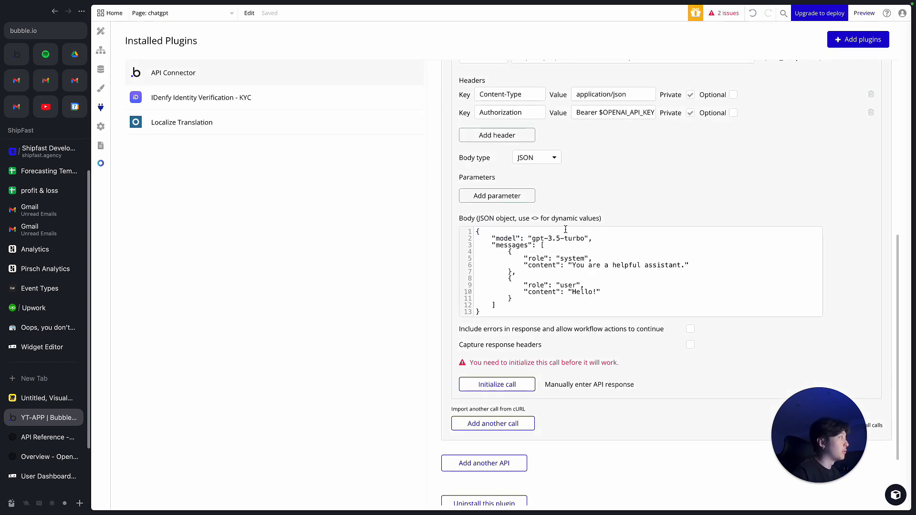
Examine the cURL call's private header settings and highlight the API key placeholder in the Authorization header's value.
{"action": "scroll", "coordinate": [620, 206], "scroll_direction": "up", "scroll_amount": 1}
{"action": "scroll", "coordinate": [668, 148], "scroll_direction": "up", "scroll_amount": 1}
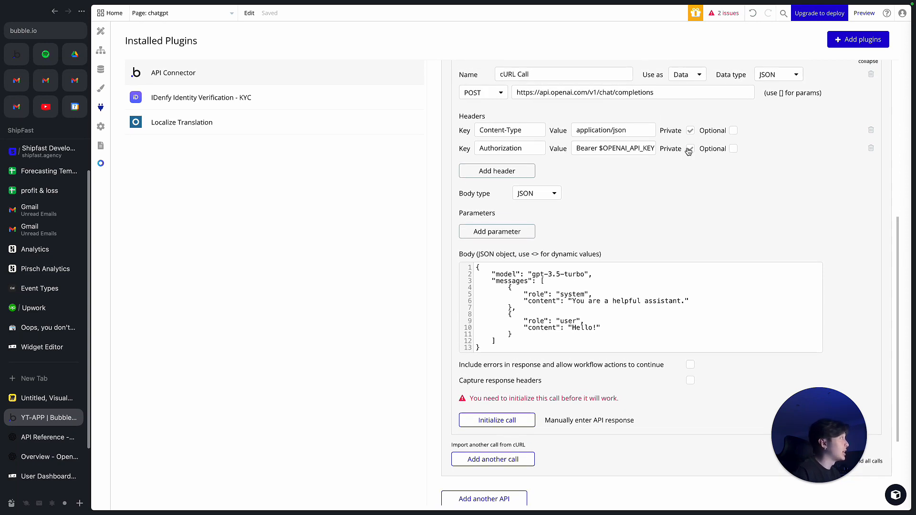
{"action": "scroll", "coordinate": [676, 231], "scroll_direction": "down", "scroll_amount": 1}
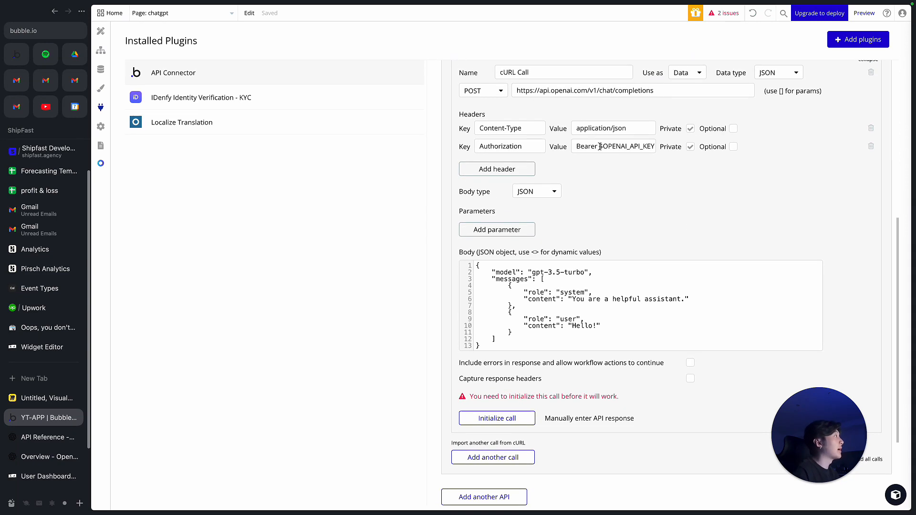
{"action": "left_click_drag", "start_coordinate": [603, 147], "coordinate": [672, 146]}
{"action": "left_click", "coordinate": [669, 224]}
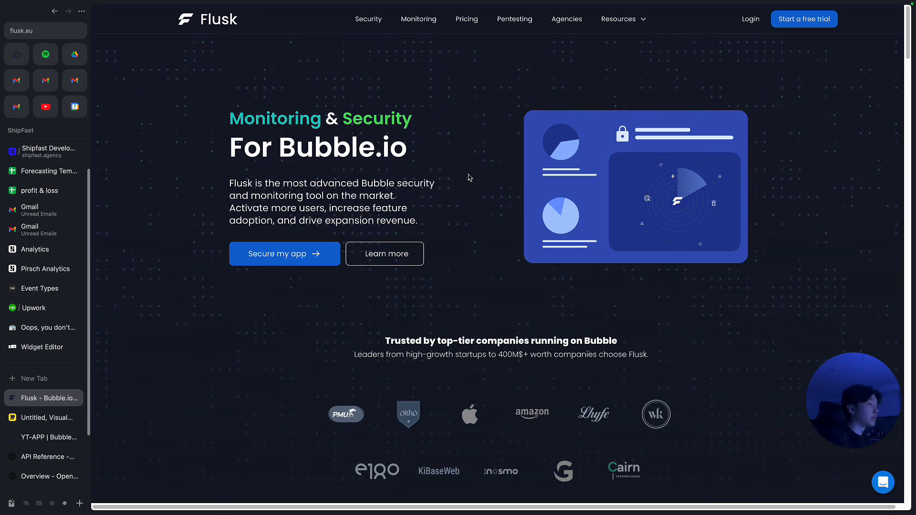
Read through the security, monitoring and Bubble Awards 2023 sections of the Flusk website's home page.
{"action": "scroll", "coordinate": [470, 177], "scroll_direction": "down", "scroll_amount": 2}
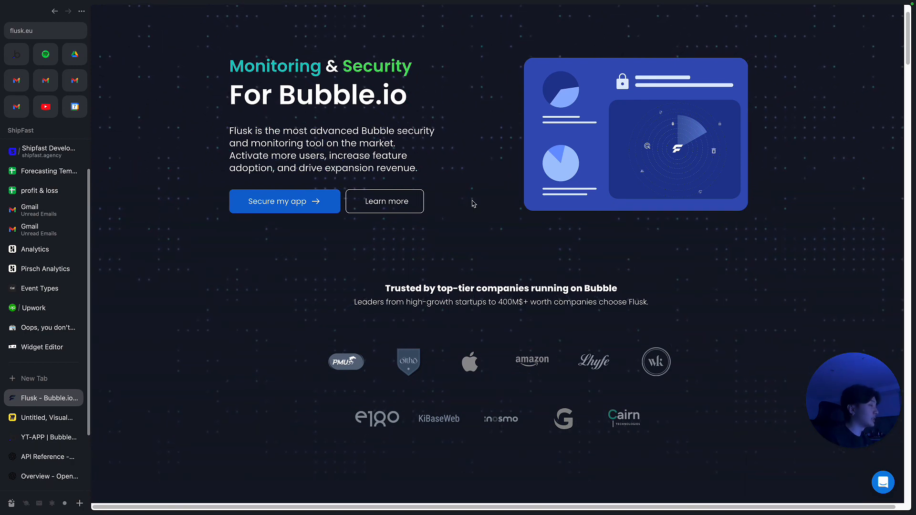
{"action": "scroll", "coordinate": [474, 201], "scroll_direction": "down", "scroll_amount": 3}
{"action": "scroll", "coordinate": [472, 200], "scroll_direction": "down", "scroll_amount": 5}
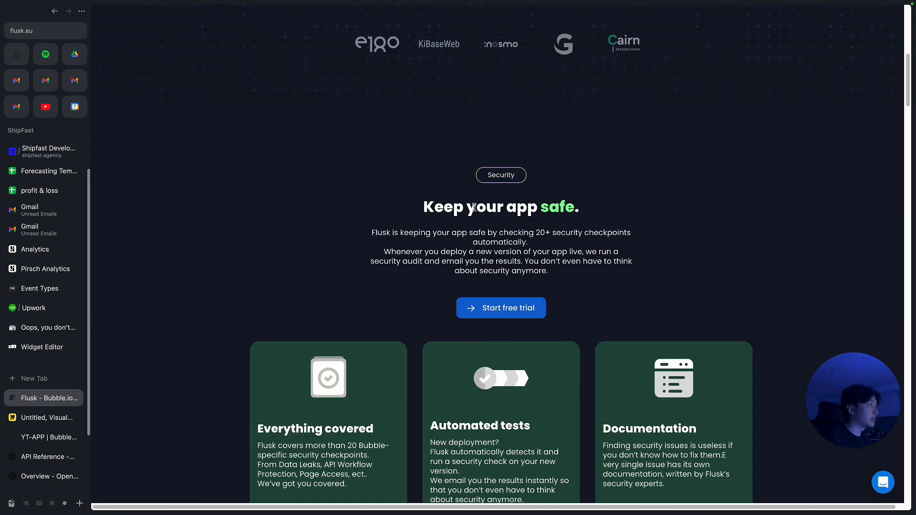
{"action": "scroll", "coordinate": [474, 207], "scroll_direction": "down", "scroll_amount": 2}
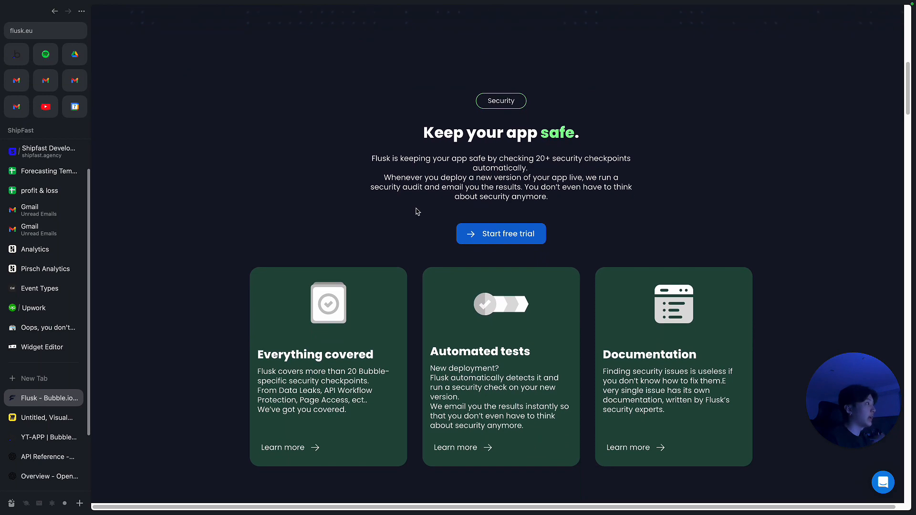
{"action": "scroll", "coordinate": [491, 221], "scroll_direction": "down", "scroll_amount": 3}
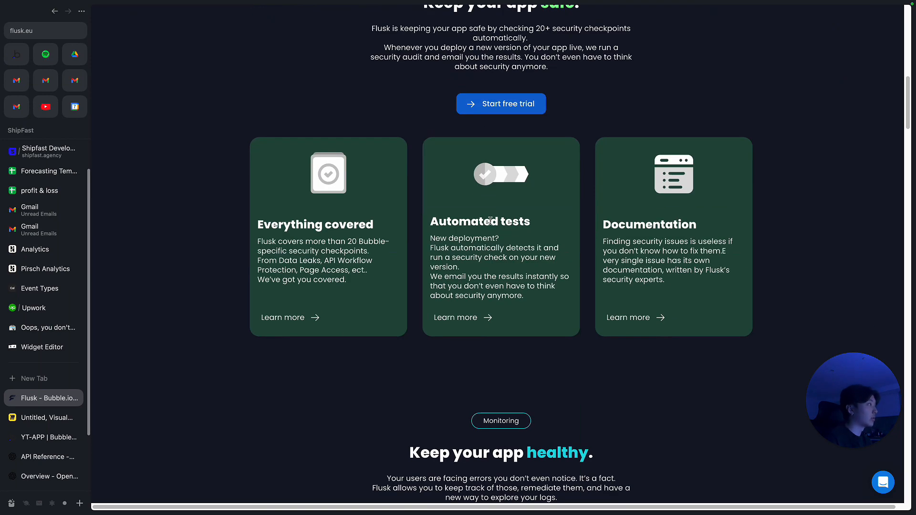
{"action": "scroll", "coordinate": [486, 220], "scroll_direction": "down", "scroll_amount": 1}
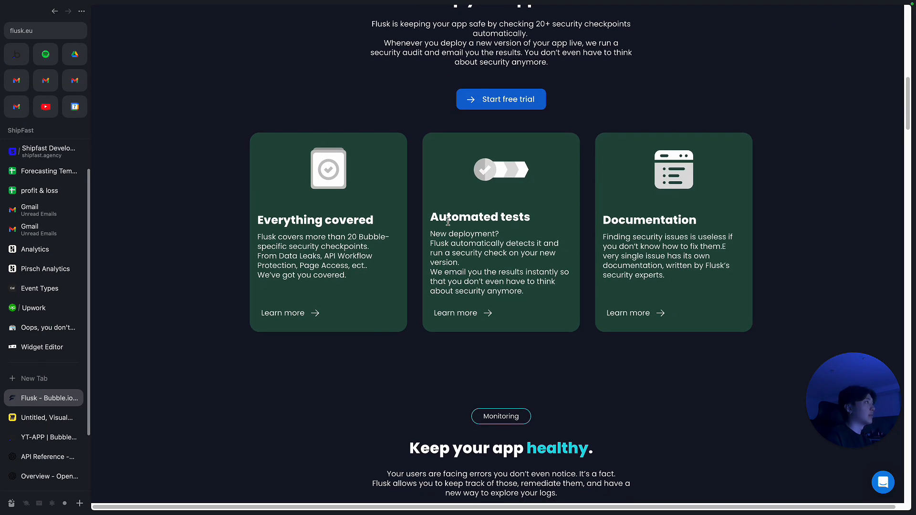
{"action": "scroll", "coordinate": [448, 222], "scroll_direction": "down", "scroll_amount": 2}
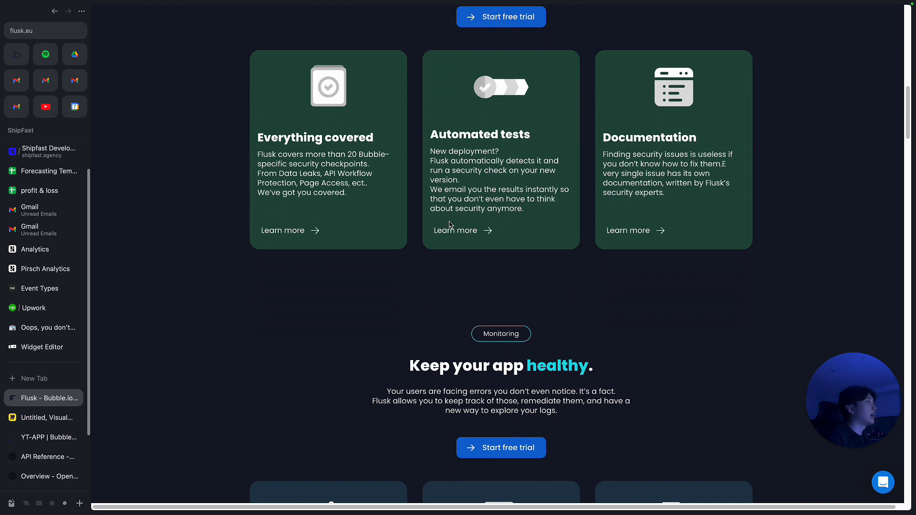
{"action": "scroll", "coordinate": [439, 234], "scroll_direction": "down", "scroll_amount": 2}
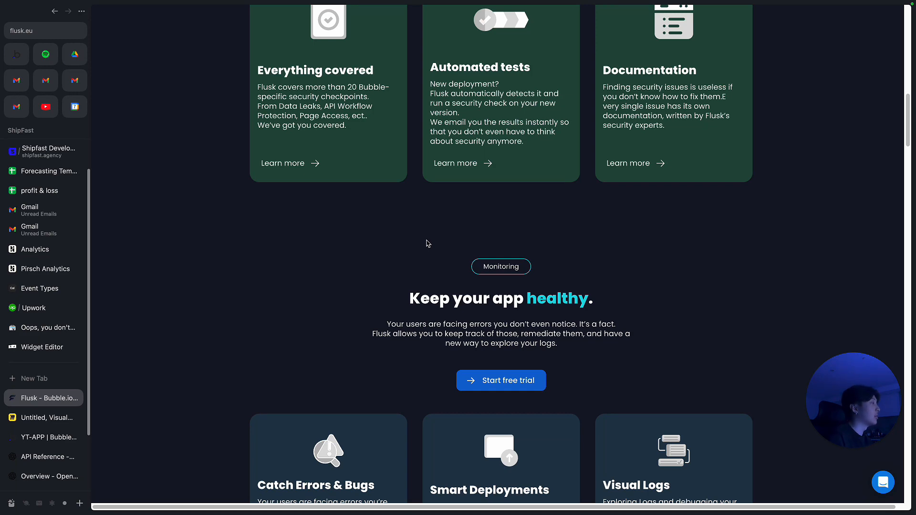
{"action": "scroll", "coordinate": [428, 244], "scroll_direction": "down", "scroll_amount": 10}
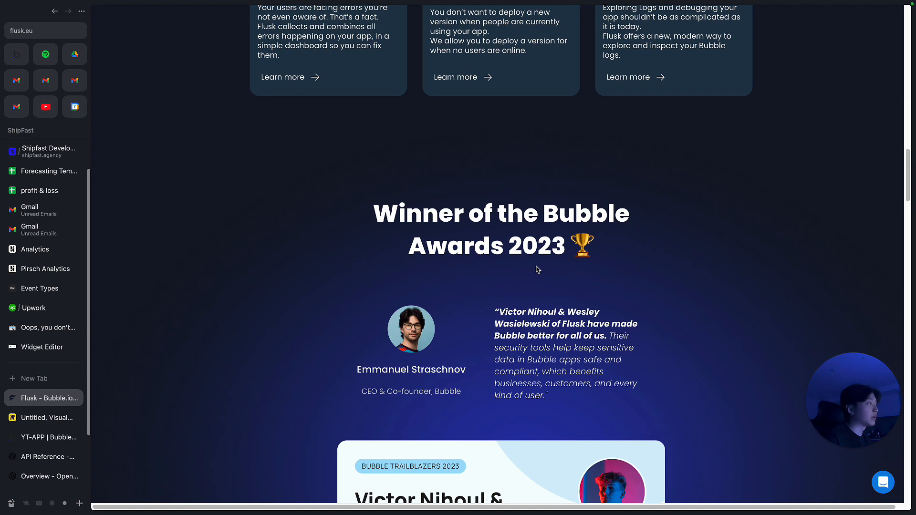
{"action": "scroll", "coordinate": [526, 274], "scroll_direction": "down", "scroll_amount": 1}
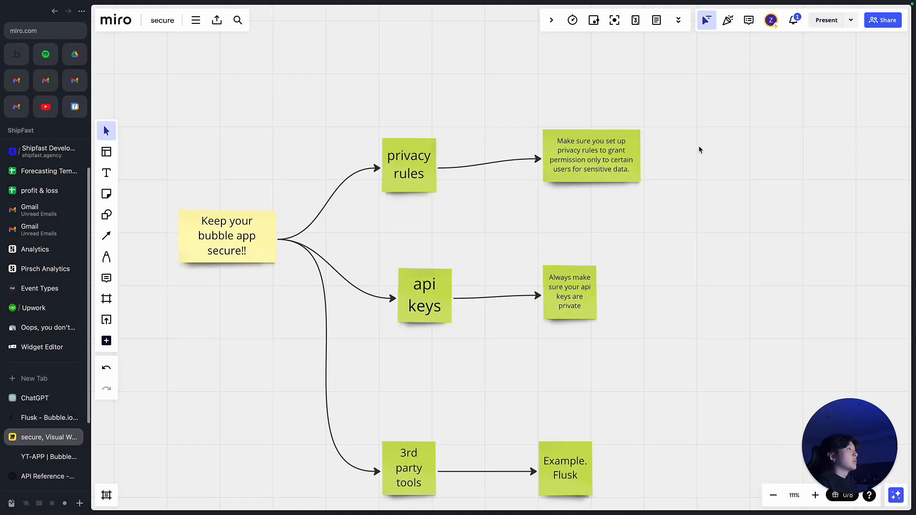